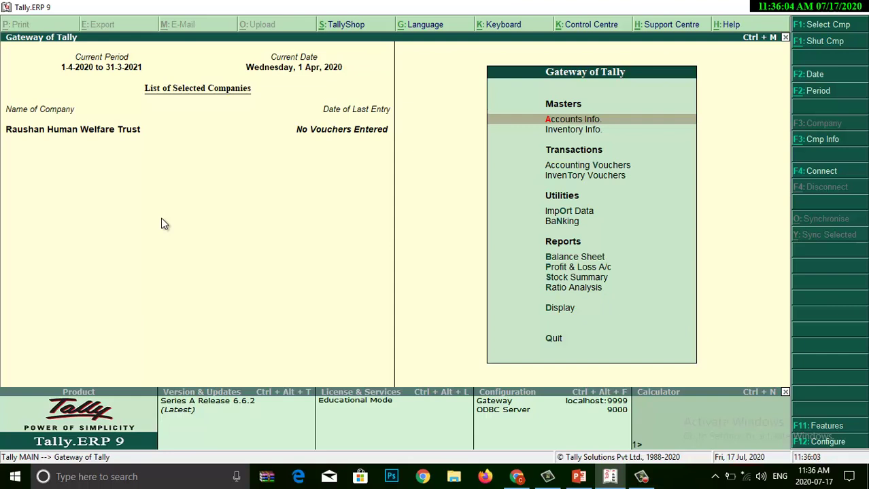
# - Open the voucher types of the accounts masters in display mode to bring up the list of voucher types
pyautogui.press('Return')
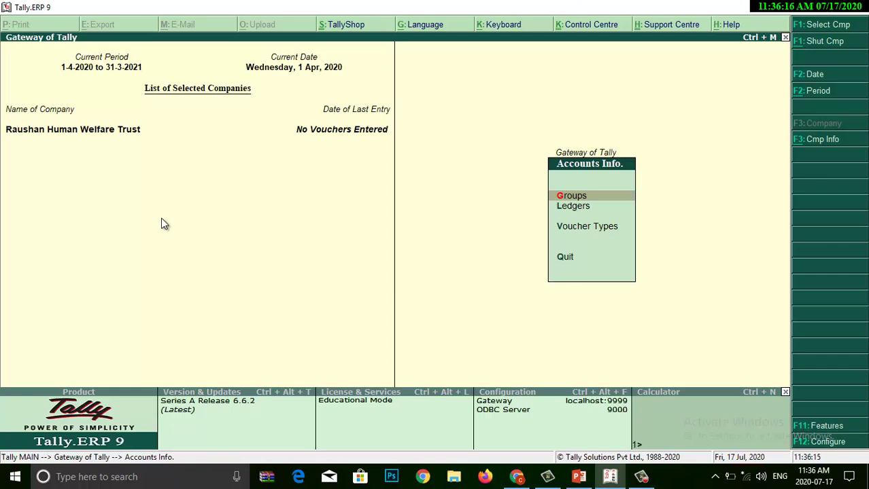
pyautogui.press('Down')
pyautogui.press('Down')
pyautogui.press('Return')
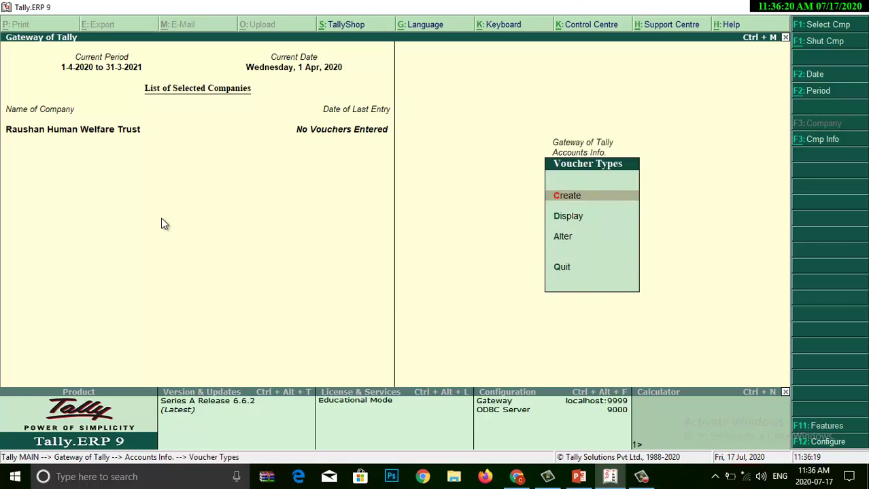
pyautogui.press('Down')
pyautogui.press('Return')
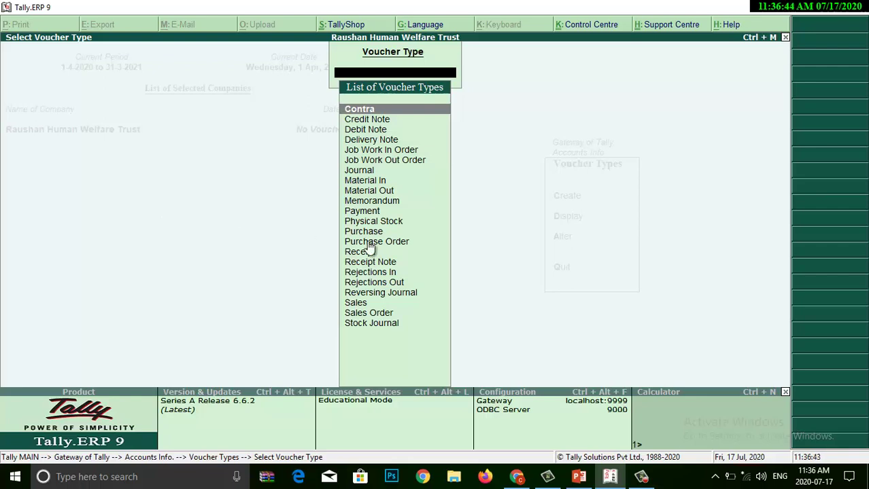
# - Go through the list of available voucher types from Contra to Stock Journal, and close the list without choosing one
pyautogui.press('Down')
pyautogui.press('Up')
pyautogui.press('Down')
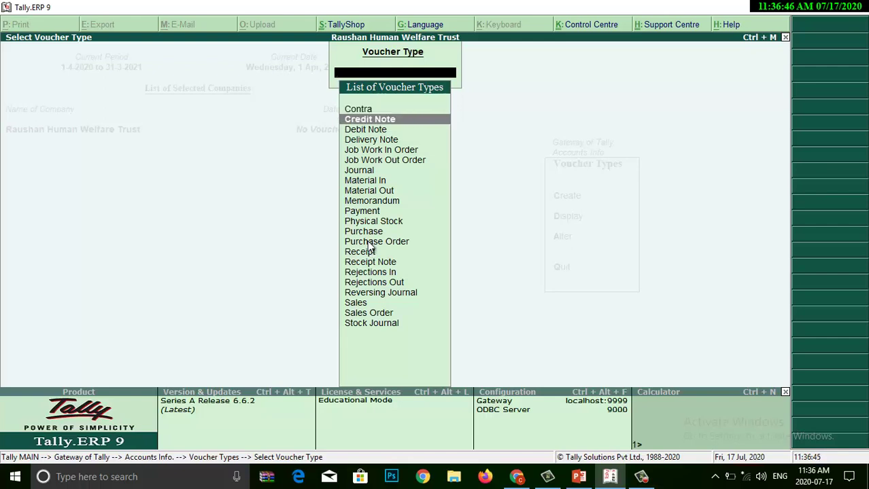
pyautogui.press('Down')
pyautogui.press('Down')
pyautogui.press('Down')
pyautogui.press('Down')
pyautogui.press('Down')
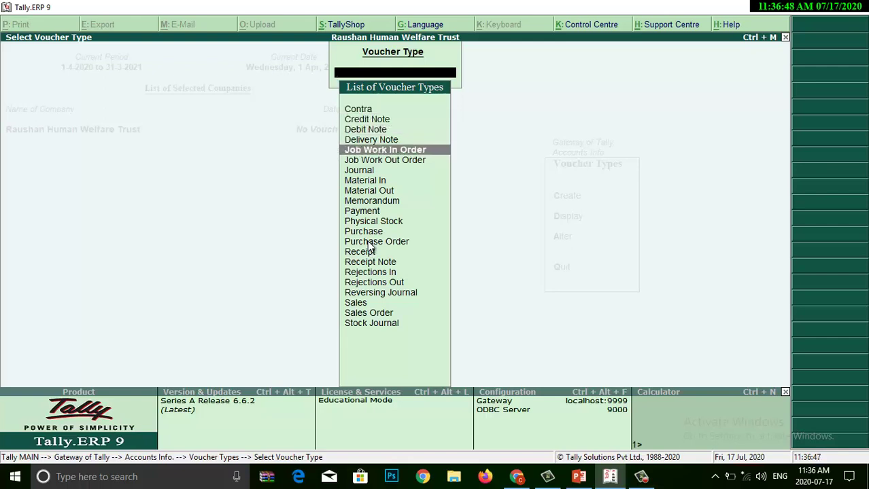
pyautogui.press('Down')
pyautogui.press('Down')
pyautogui.press('Down')
pyautogui.press('Down')
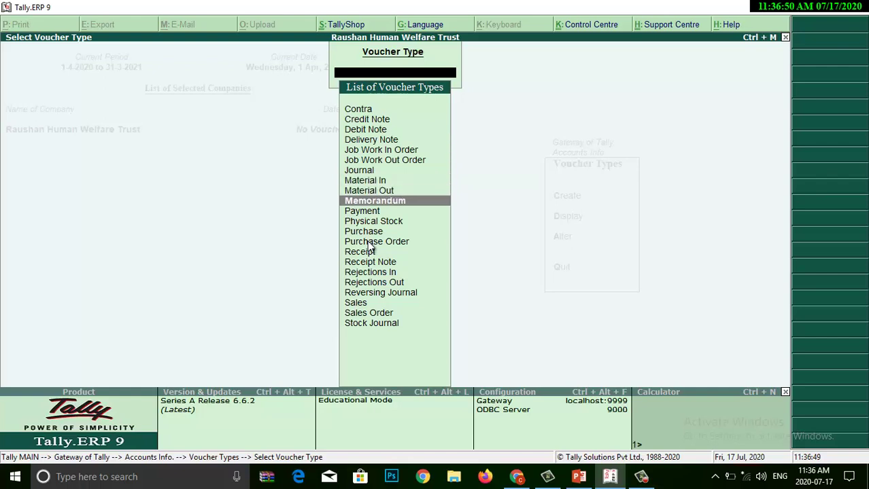
pyautogui.press('Down')
pyautogui.press('Down')
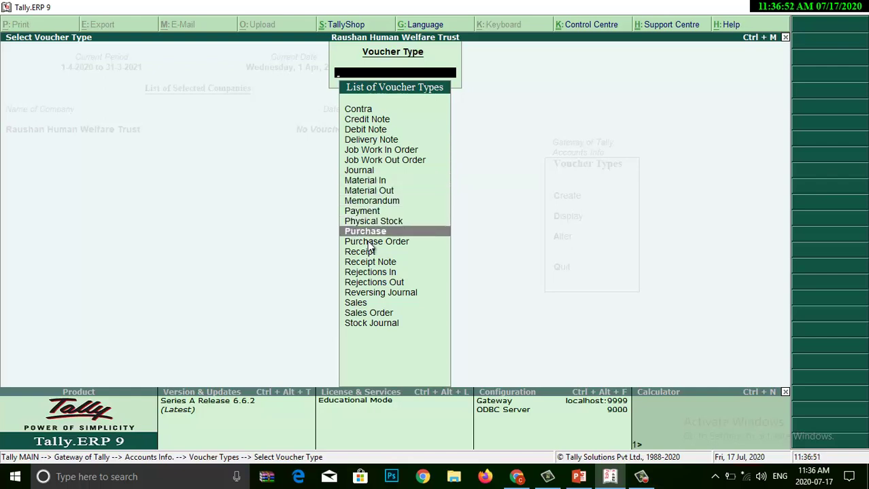
pyautogui.press('Down')
pyautogui.press('Down')
pyautogui.press('Down')
pyautogui.press('Down')
pyautogui.press('Down')
pyautogui.press('Down')
pyautogui.press('Down')
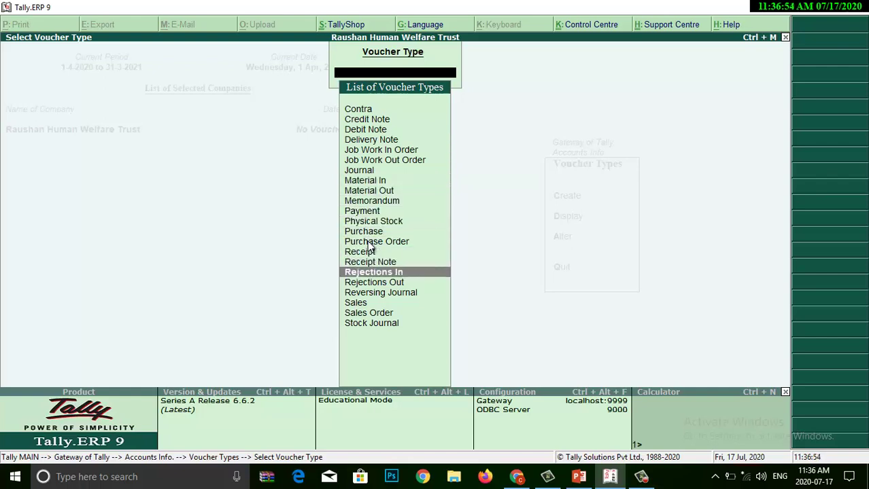
pyautogui.press('Down')
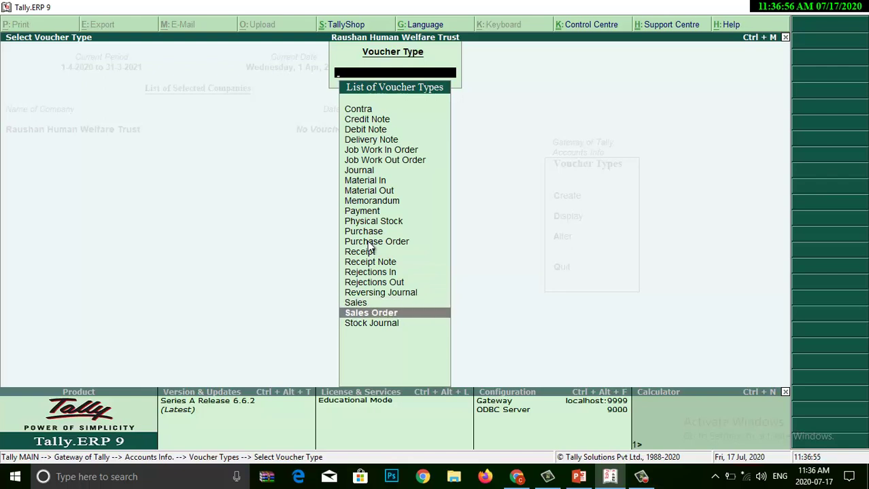
pyautogui.press('Down')
pyautogui.press('Up')
pyautogui.press('Up')
pyautogui.press('Up')
pyautogui.press('Up')
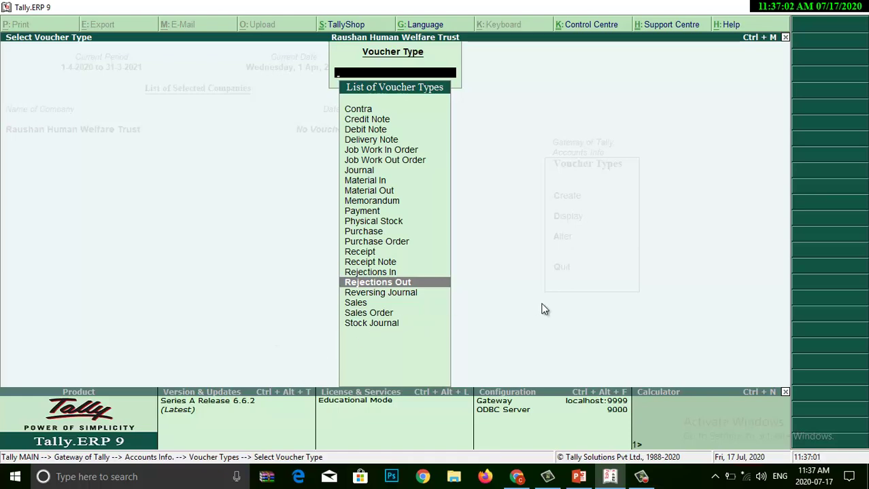
pyautogui.press('Escape')
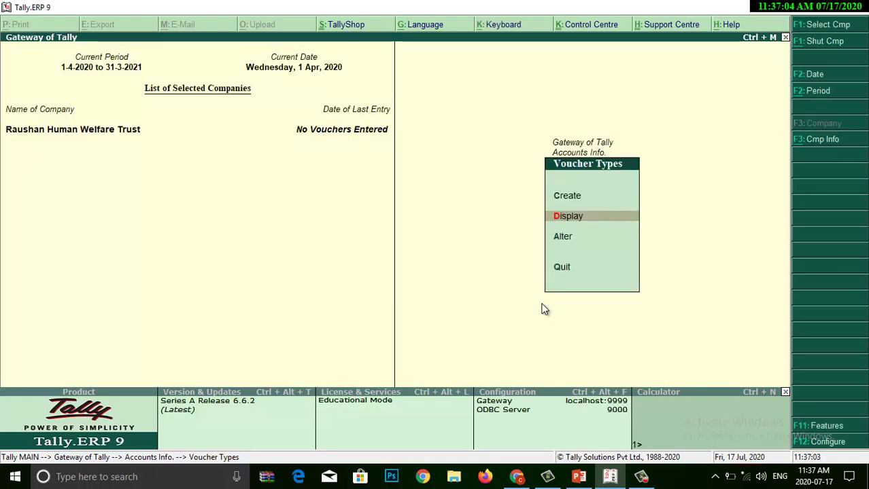
# - Leave the voucher type and accounts masters and return to the main Gateway of Tally
pyautogui.press('Down')
pyautogui.press('Up')
pyautogui.press('Up')
pyautogui.press('Up')
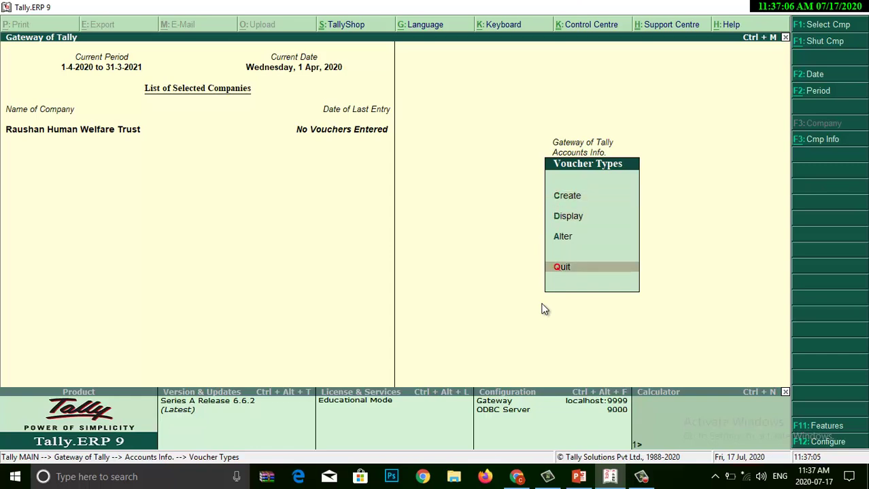
pyautogui.press('Down')
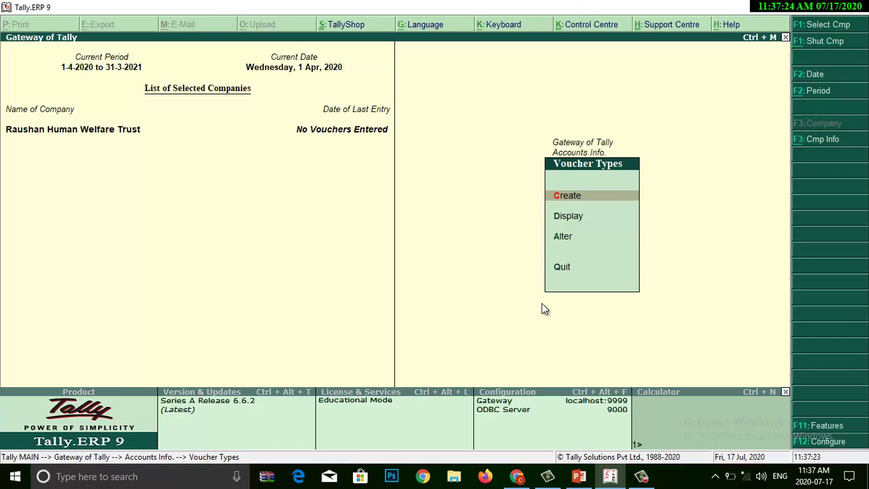
pyautogui.press('Escape')
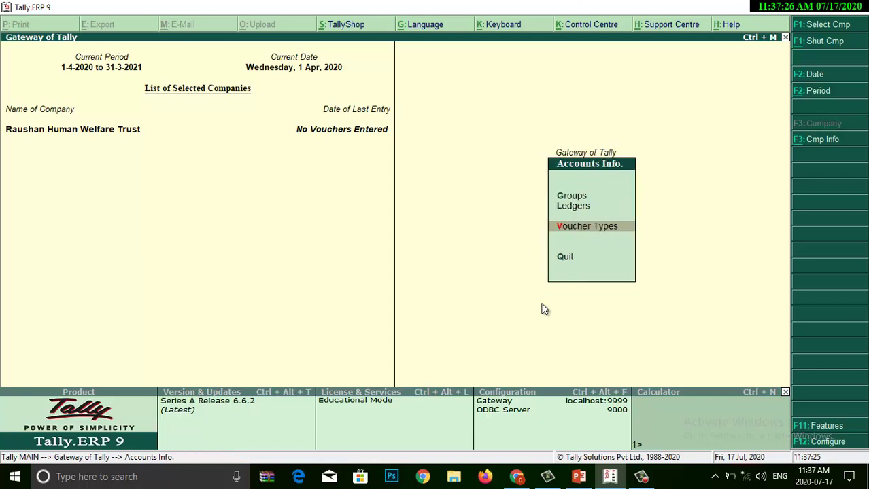
pyautogui.press('Escape')
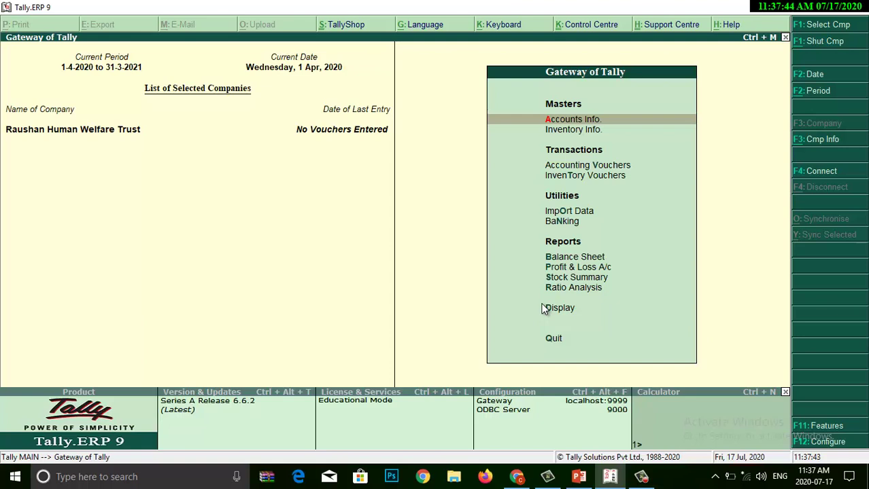
# - Open Accounting Vouchers under Transactions to start creating a payment voucher
pyautogui.press('Down')
pyautogui.press('Down')
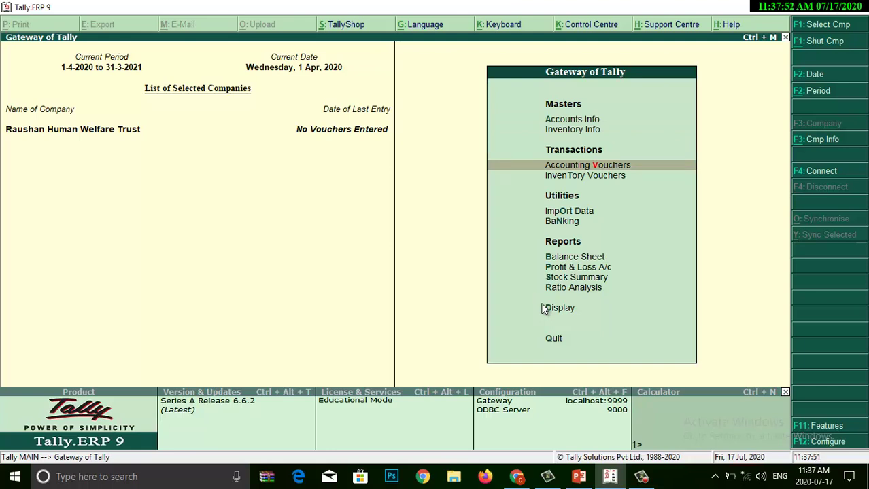
pyautogui.press('Down')
pyautogui.press('Up')
pyautogui.press('Return')
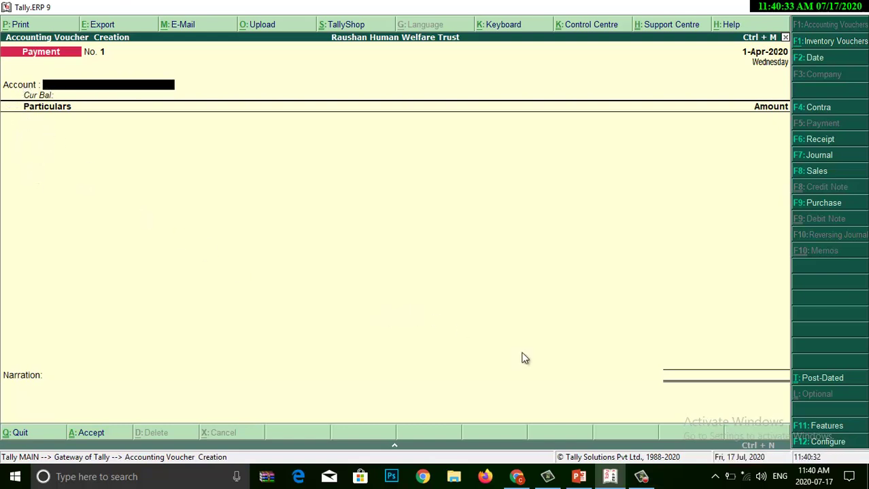
# - In the payment voucher configuration, set single entry mode for payment/receipt/contra vouchers to No, leaving bank allocation details at No
pyautogui.click(820, 444)
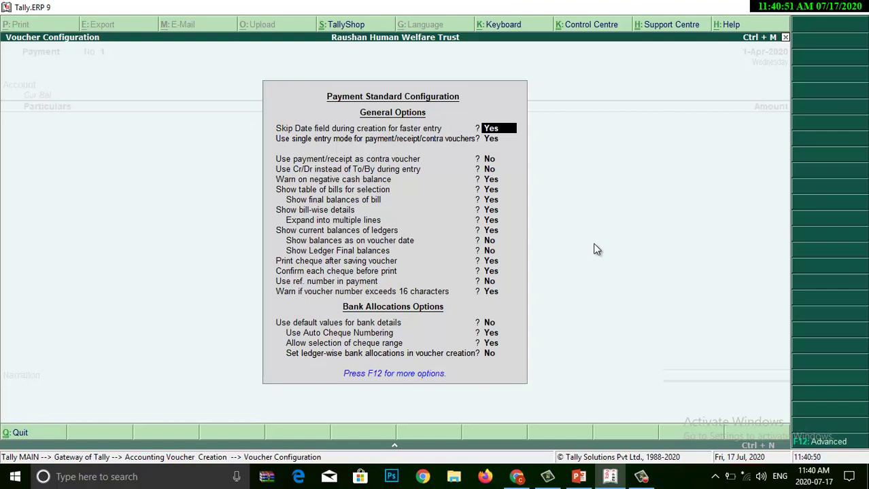
pyautogui.press('Return')
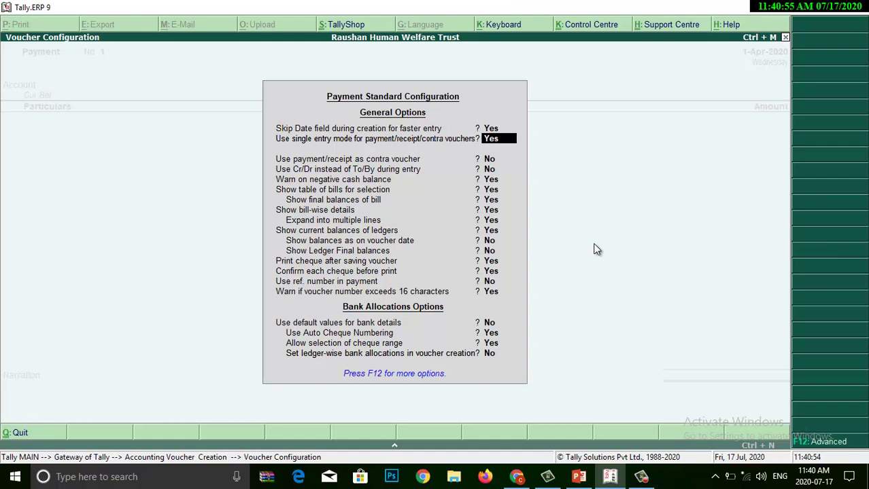
pyautogui.write('n')
pyautogui.press('Return')
pyautogui.press('Return')
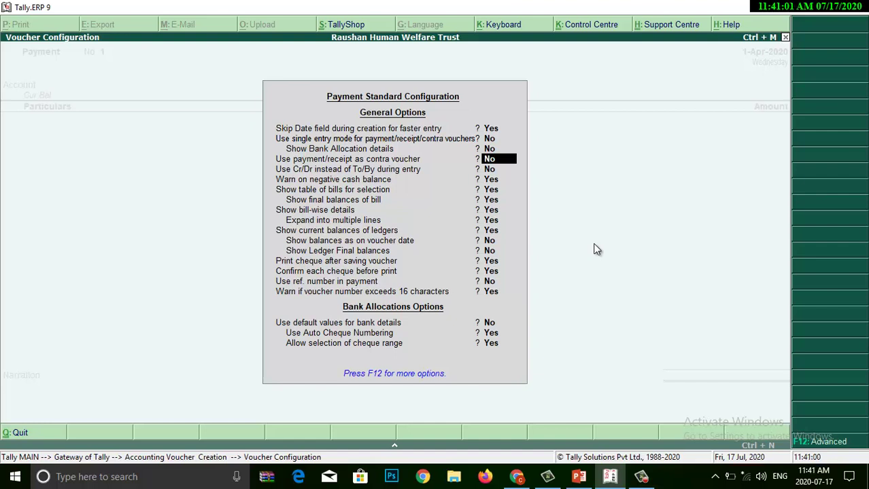
# - Set the use of Cr/Dr instead of To/By during entry to Yes and save the voucher configuration
pyautogui.press('Return')
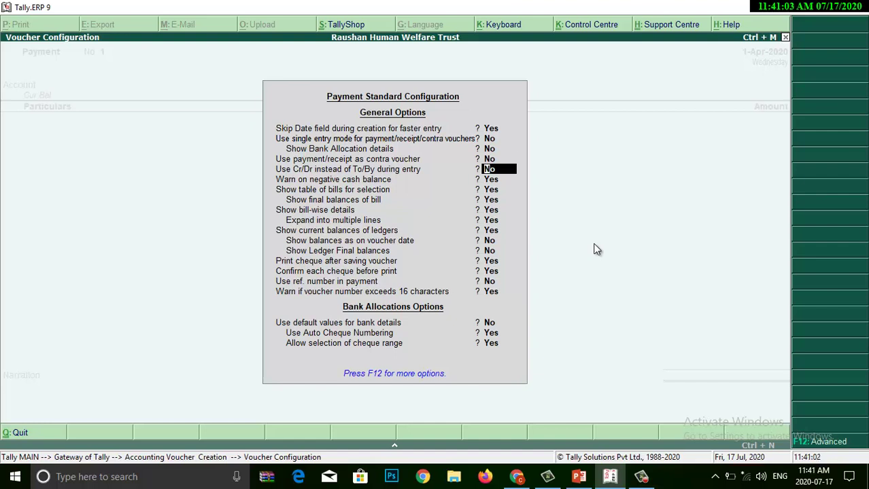
pyautogui.write('y')
pyautogui.press('Return')
pyautogui.hotkey('ctrl', 'a')
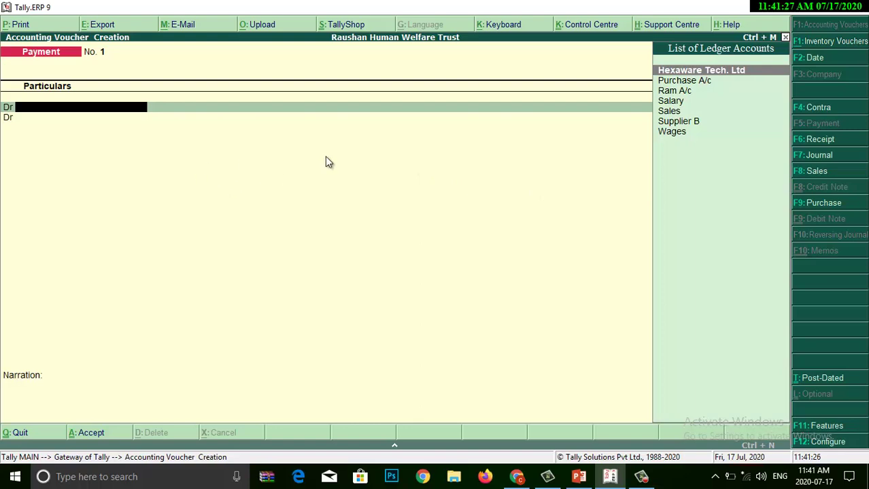
# - Quit and reopen accounting voucher creation, and change the voucher type from Payment to Receipt
pyautogui.press('Escape')
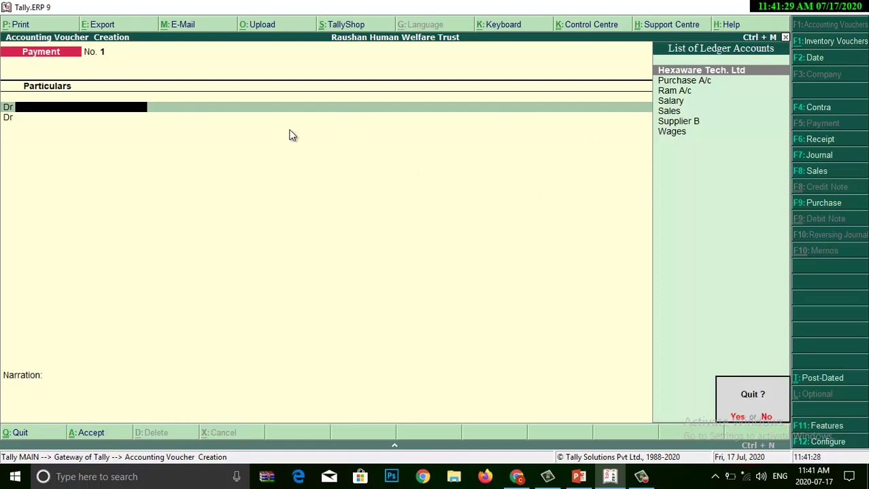
pyautogui.press('y')
pyautogui.press('Return')
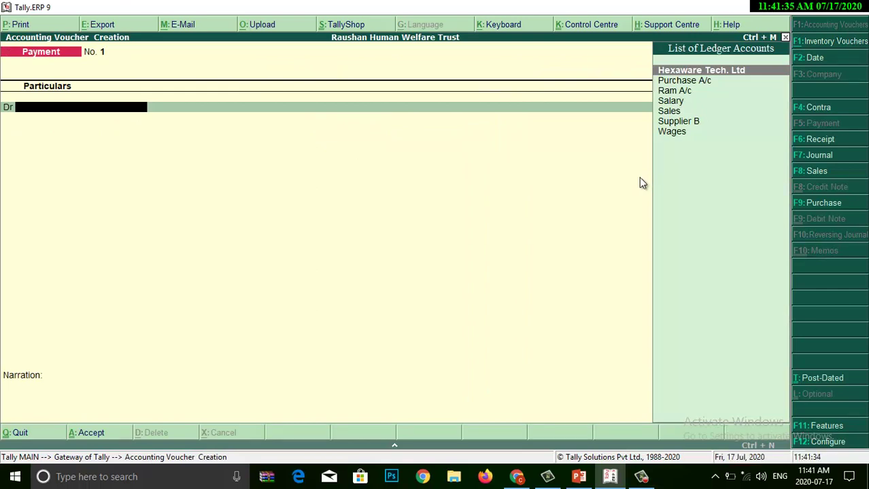
pyautogui.click(816, 141)
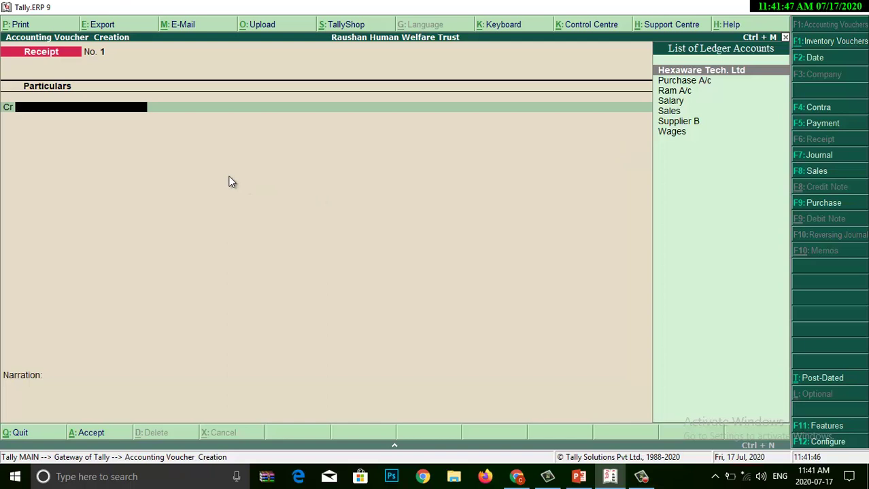
# - Switch to the Tally7 presentation in PowerPoint and show slide 3 with the 5,00,000 capital transaction
pyautogui.click(578, 478)
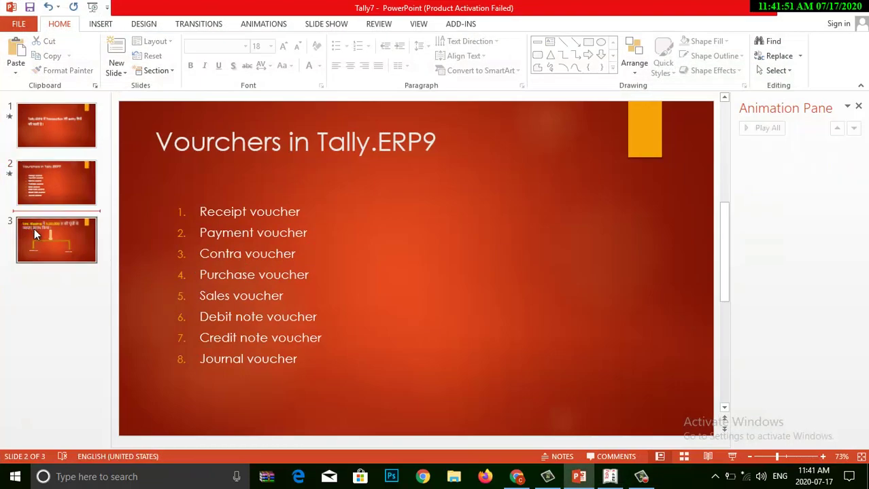
pyautogui.click(34, 230)
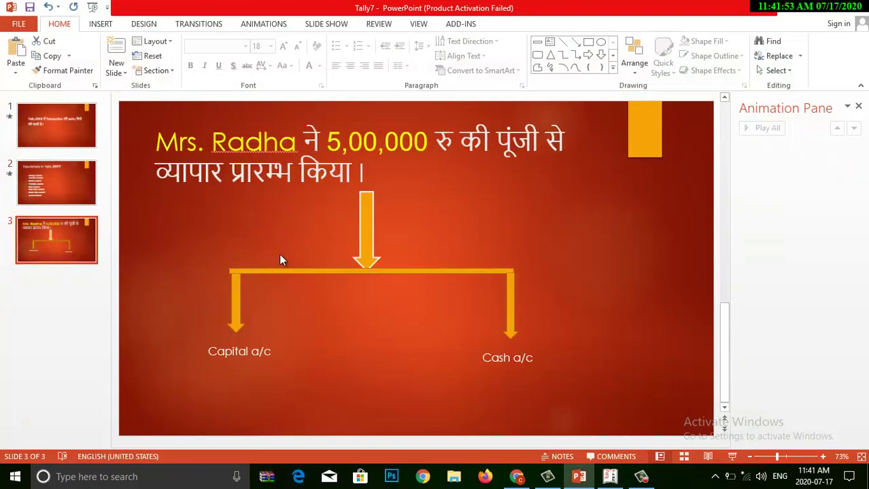